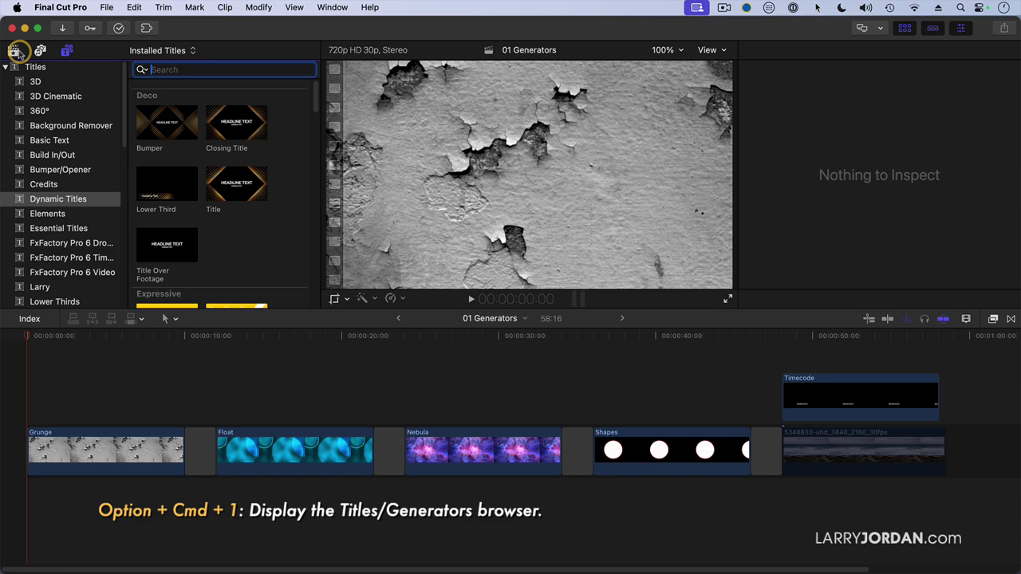
Show the Titles and Generators sidebar with Titles collapsed so the Generators categories appear.
{"action": "left_click", "coordinate": [16, 51]}
{"action": "left_click", "coordinate": [6, 70]}
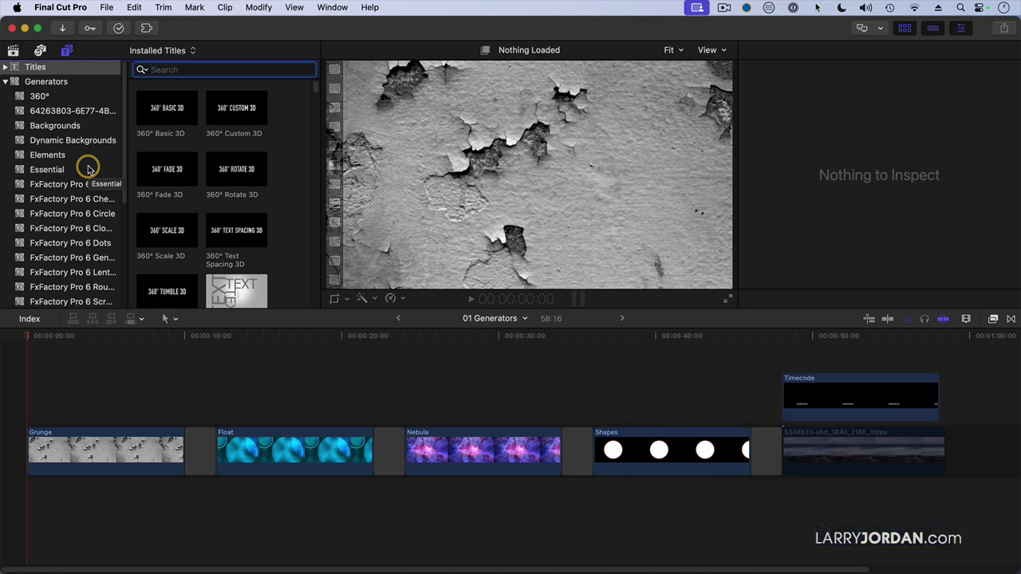
Show the Textures generators, select the Grunge clip and display its generator parameters in the inspector.
{"action": "scroll", "coordinate": [88, 167], "scroll_direction": "down", "scroll_amount": 5}
{"action": "left_click", "coordinate": [43, 301]}
{"action": "left_click", "coordinate": [121, 336]}
{"action": "left_click", "coordinate": [80, 442]}
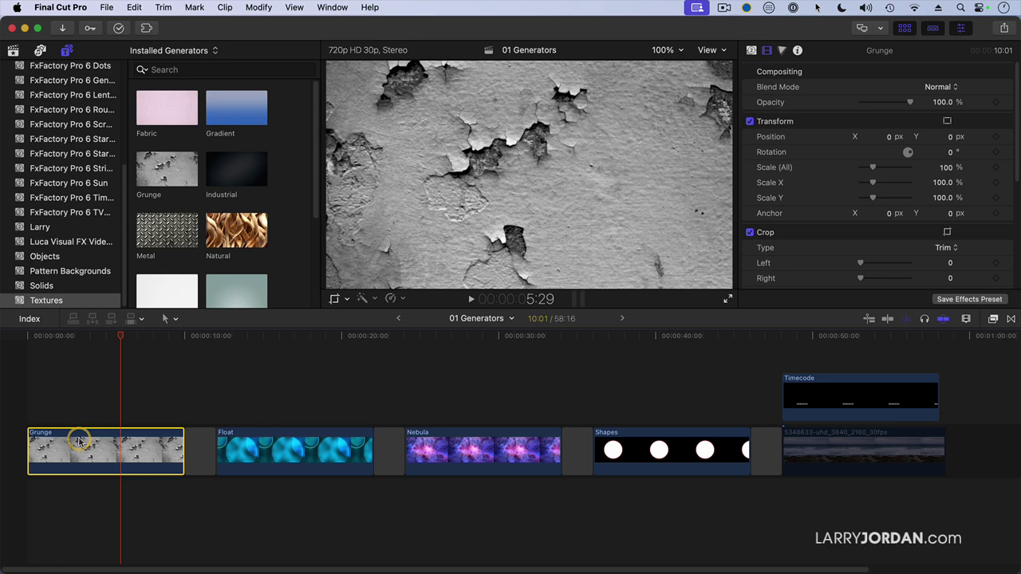
{"action": "left_click", "coordinate": [751, 52]}
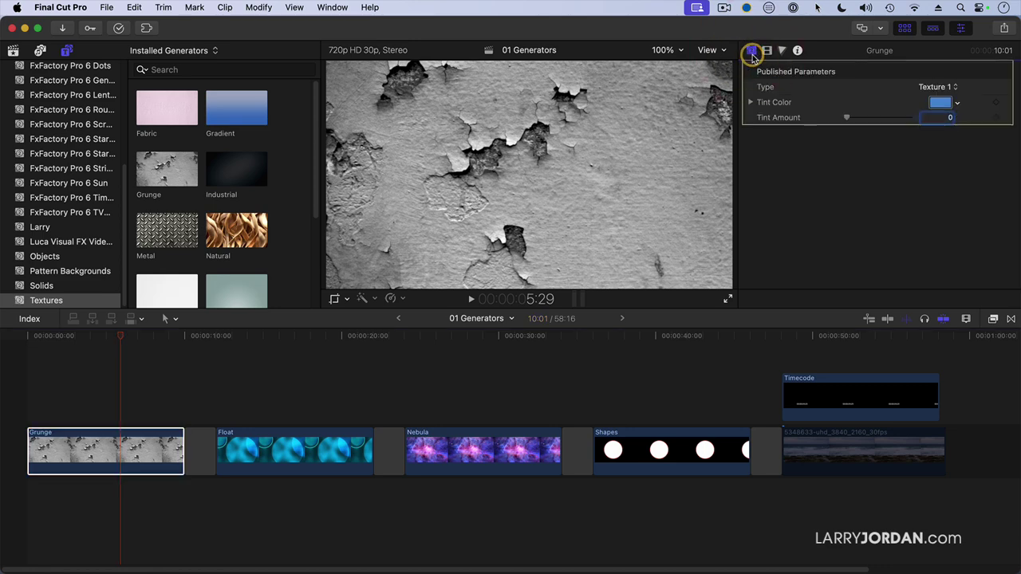
{"action": "left_click", "coordinate": [964, 28]}
{"action": "left_click", "coordinate": [964, 29]}
{"action": "left_click", "coordinate": [964, 29]}
{"action": "left_click", "coordinate": [964, 29]}
{"action": "left_click", "coordinate": [964, 29]}
{"action": "left_click", "coordinate": [964, 28]}
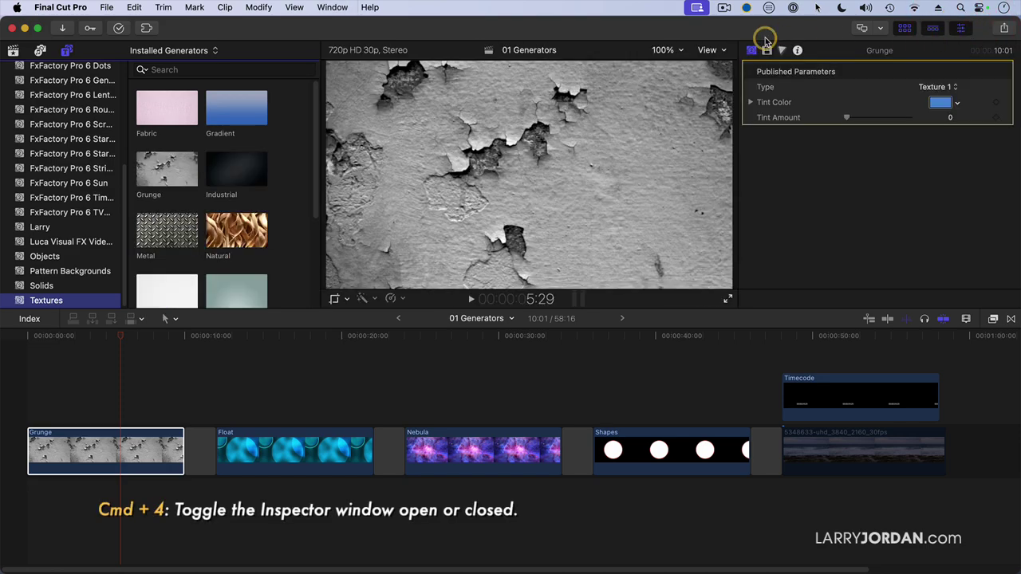
Try Texture 4 and Texture 9 on the Grunge clip, then settle on Texture 12.
{"action": "left_click", "coordinate": [939, 88]}
{"action": "left_click", "coordinate": [941, 131]}
{"action": "left_click", "coordinate": [939, 89]}
{"action": "left_click", "coordinate": [939, 162]}
{"action": "left_click", "coordinate": [938, 88]}
{"action": "left_click", "coordinate": [940, 133]}
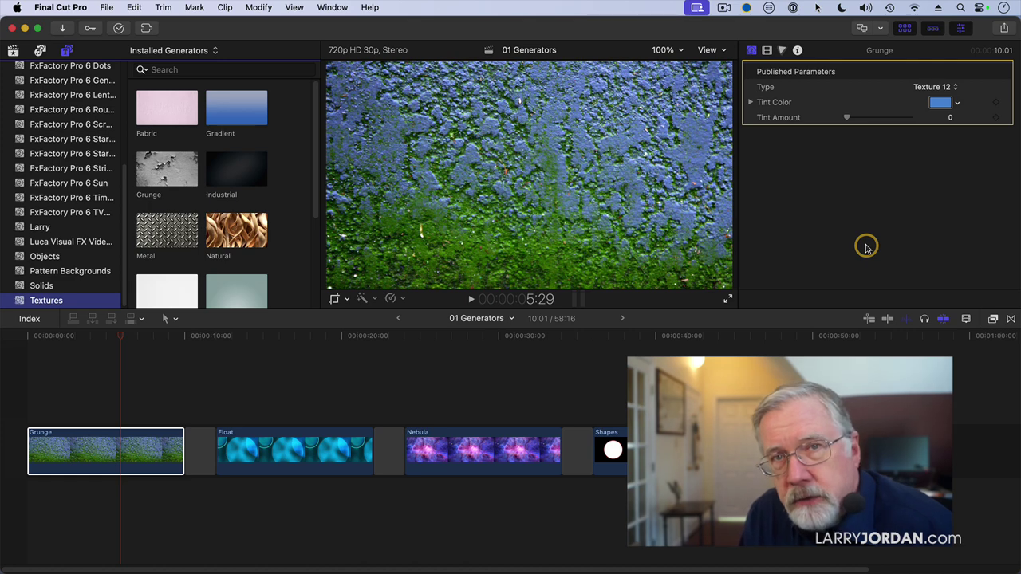
{"action": "left_click", "coordinate": [178, 169]}
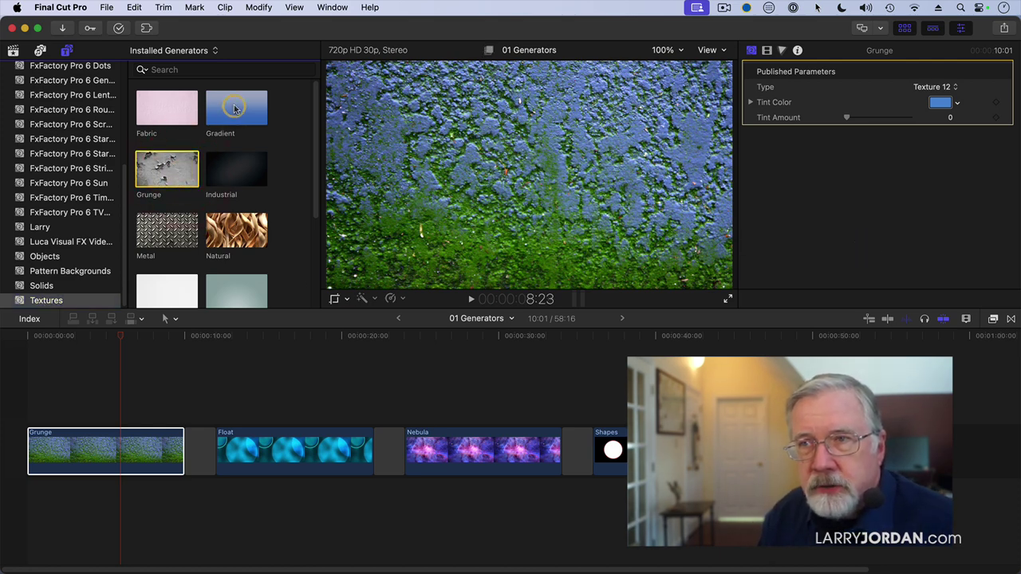
{"action": "scroll", "coordinate": [239, 231], "scroll_direction": "down", "scroll_amount": 2}
{"action": "scroll", "coordinate": [167, 200], "scroll_direction": "down", "scroll_amount": 1}
{"action": "scroll", "coordinate": [247, 236], "scroll_direction": "down", "scroll_amount": 1}
{"action": "scroll", "coordinate": [52, 136], "scroll_direction": "up", "scroll_amount": 5}
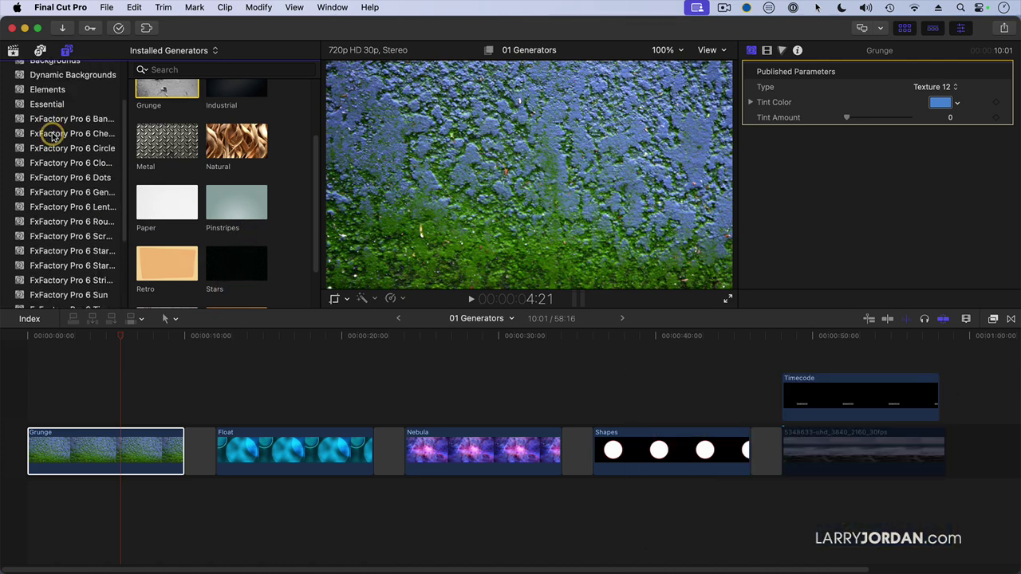
Show the Backgrounds generators, select the Float clip and play it back.
{"action": "scroll", "coordinate": [52, 136], "scroll_direction": "up", "scroll_amount": 2}
{"action": "left_click", "coordinate": [57, 127]}
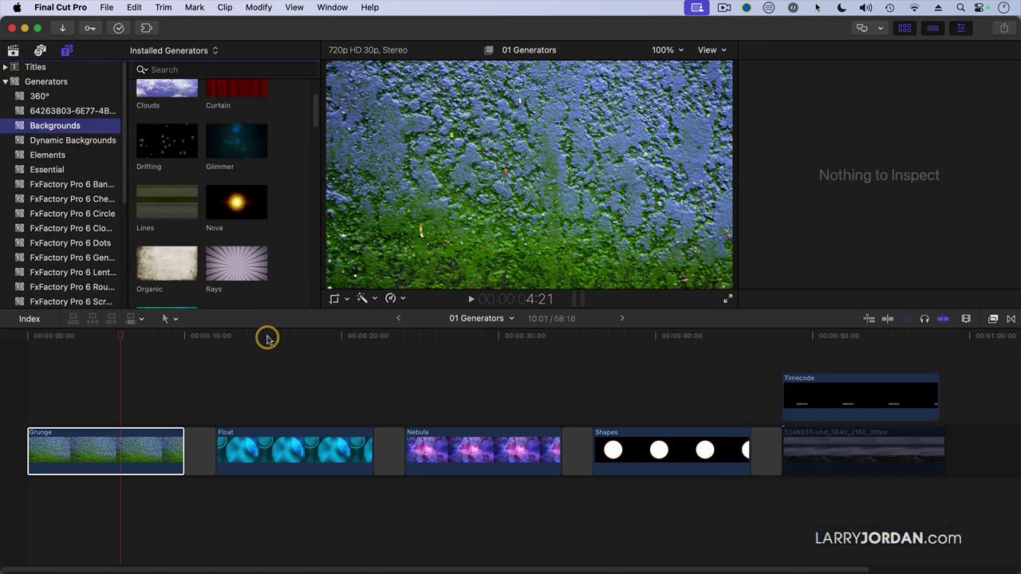
{"action": "left_click_drag", "start_coordinate": [230, 336], "coordinate": [280, 333]}
{"action": "left_click", "coordinate": [259, 451]}
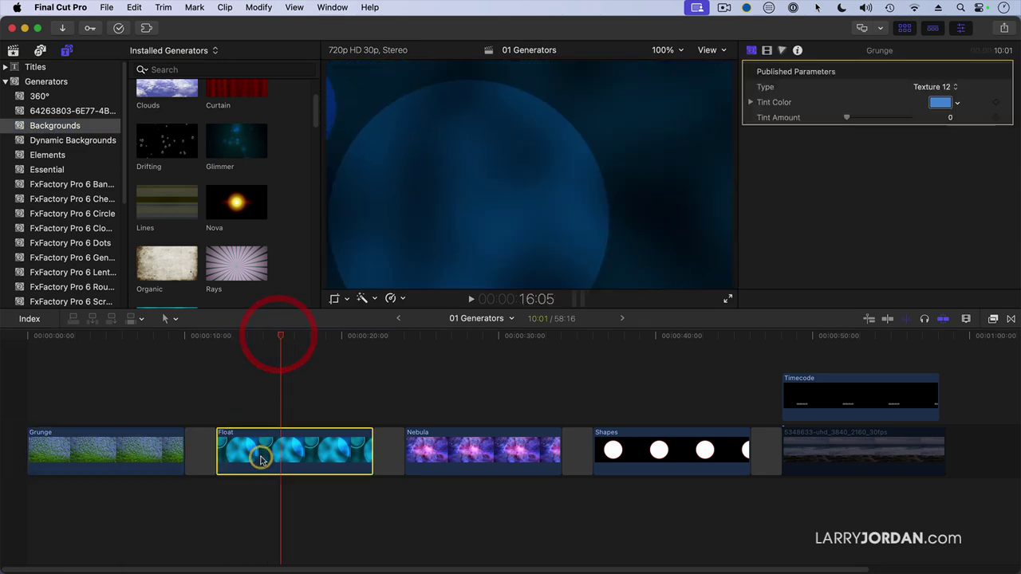
{"action": "left_click", "coordinate": [223, 336]}
{"action": "key", "text": "space"}
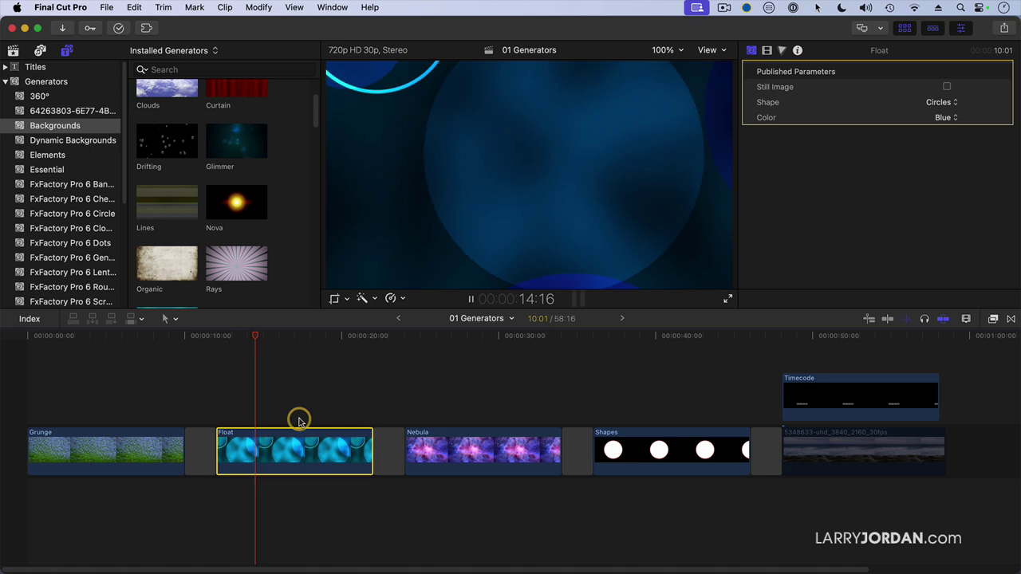
{"action": "key", "text": "space"}
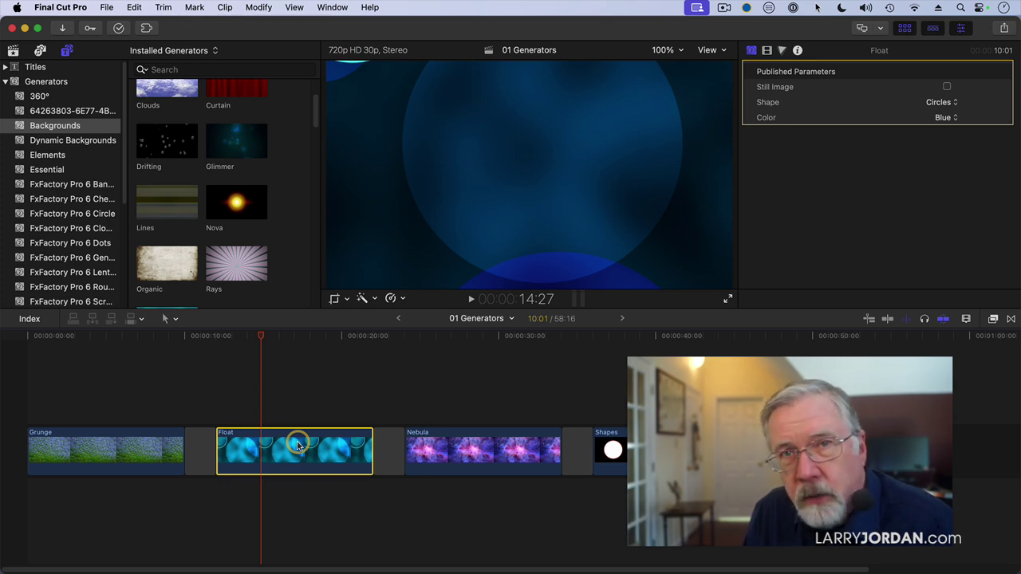
Try Float's Squares and Triangles shapes and its Green, Gold and Gray colours.
{"action": "left_click", "coordinate": [938, 104]}
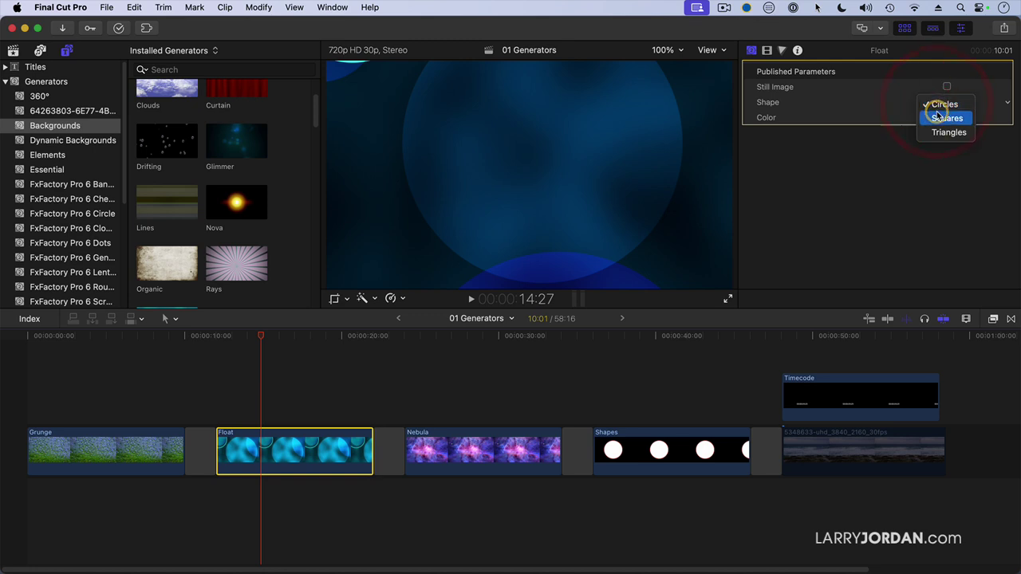
{"action": "left_click", "coordinate": [940, 117]}
{"action": "left_click", "coordinate": [938, 103]}
{"action": "left_click", "coordinate": [940, 117]}
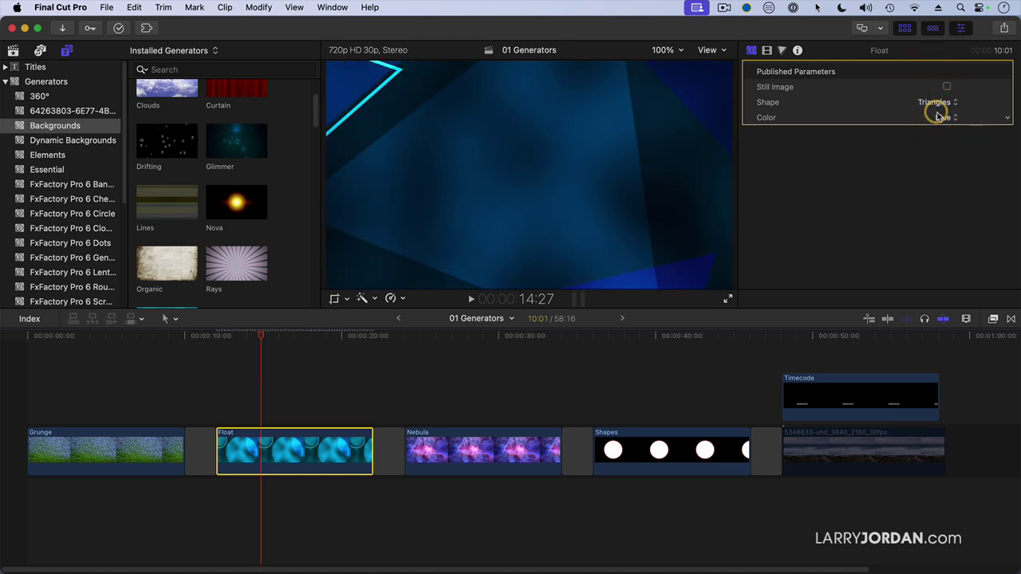
{"action": "left_click", "coordinate": [942, 117]}
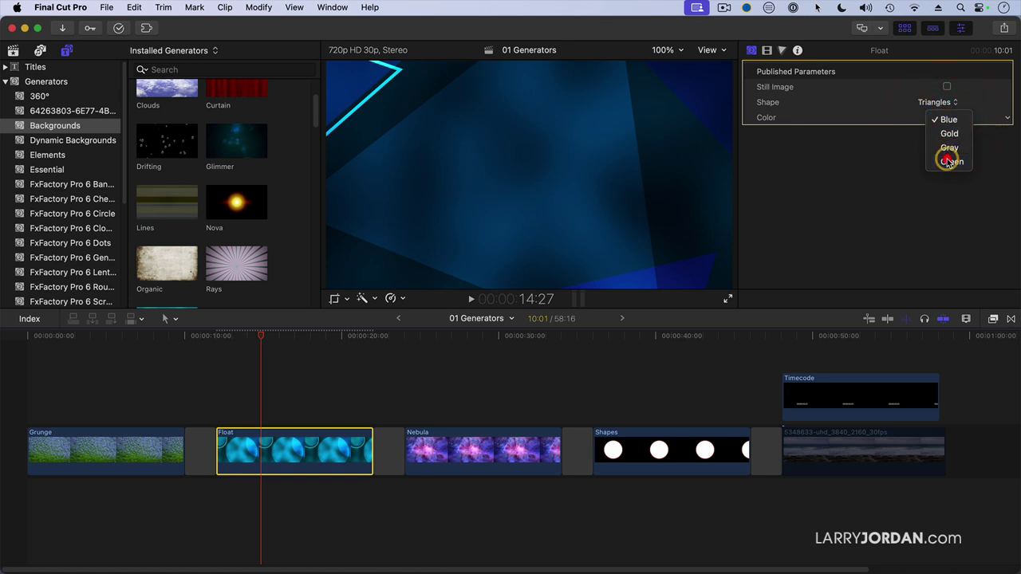
{"action": "left_click", "coordinate": [948, 161]}
{"action": "left_click", "coordinate": [946, 118]}
{"action": "left_click", "coordinate": [943, 91]}
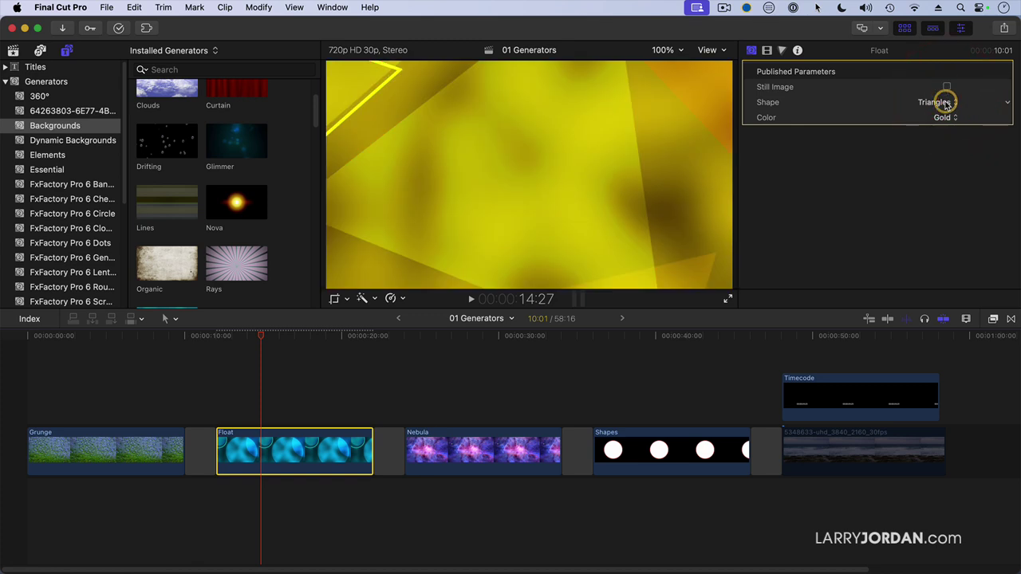
{"action": "left_click", "coordinate": [940, 117]}
{"action": "left_click", "coordinate": [943, 138]}
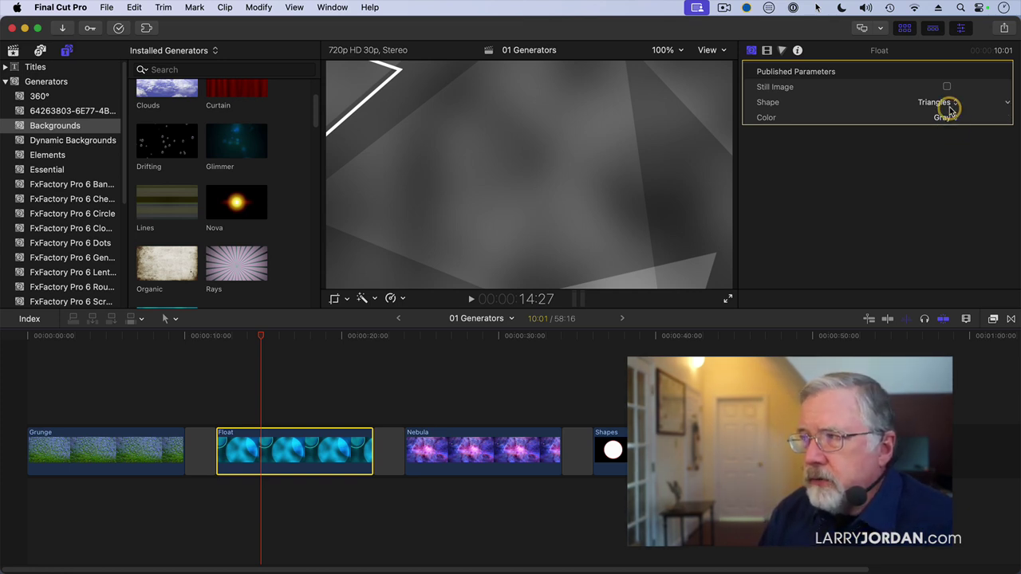
Reset Float to Circles in Blue and play the result.
{"action": "left_click", "coordinate": [949, 104]}
{"action": "left_click", "coordinate": [954, 75]}
{"action": "left_click", "coordinate": [946, 117]}
{"action": "left_click", "coordinate": [948, 91]}
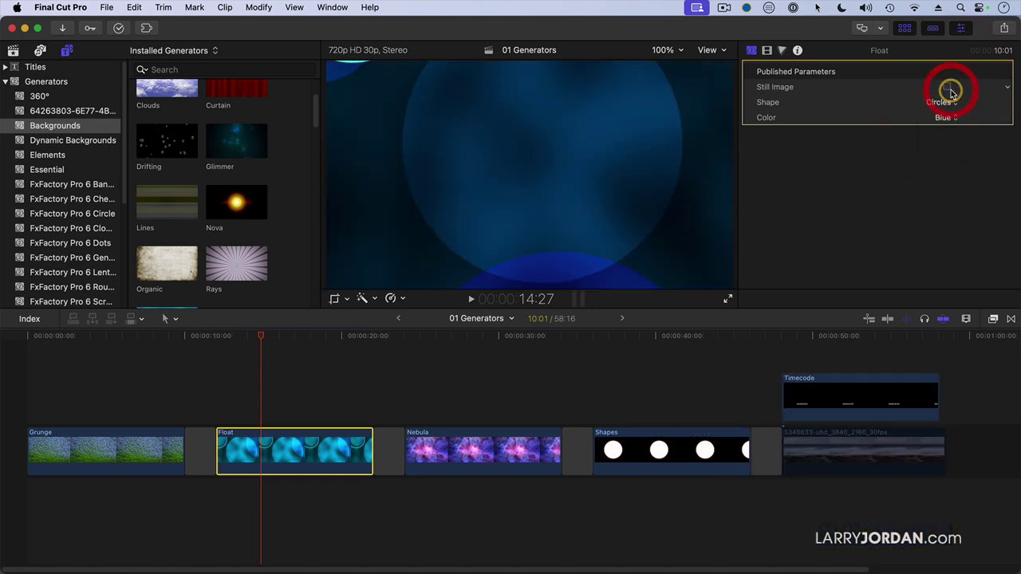
{"action": "key", "text": "space"}
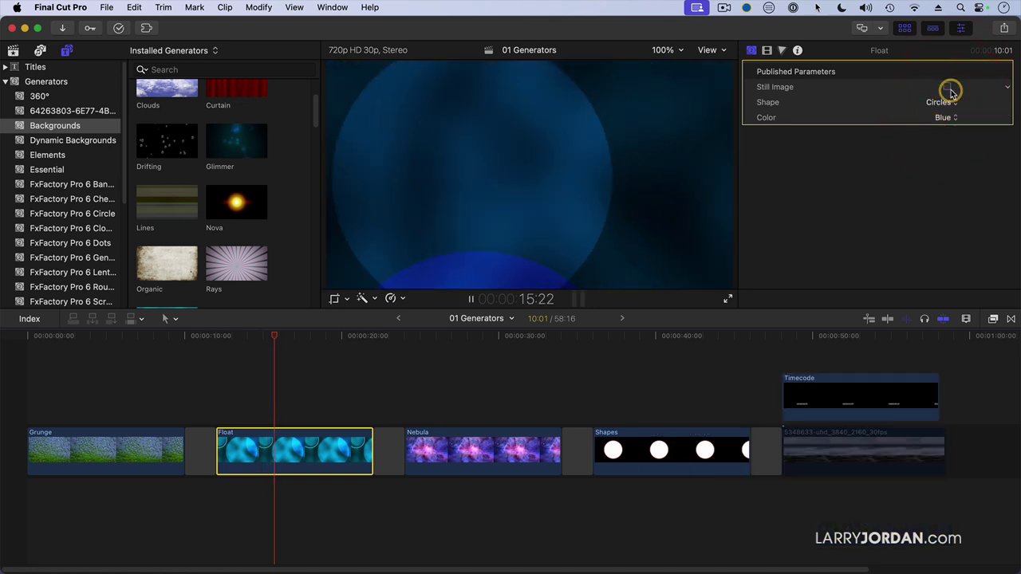
{"action": "left_click", "coordinate": [471, 298]}
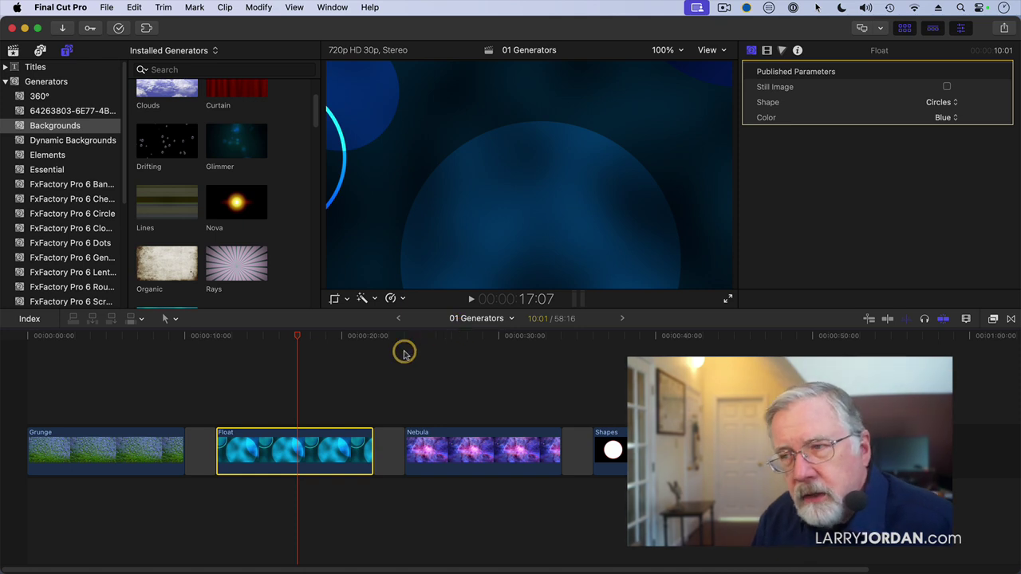
Show the Dynamic Backgrounds generators, play the Nebula clip and select it.
{"action": "left_click", "coordinate": [94, 141]}
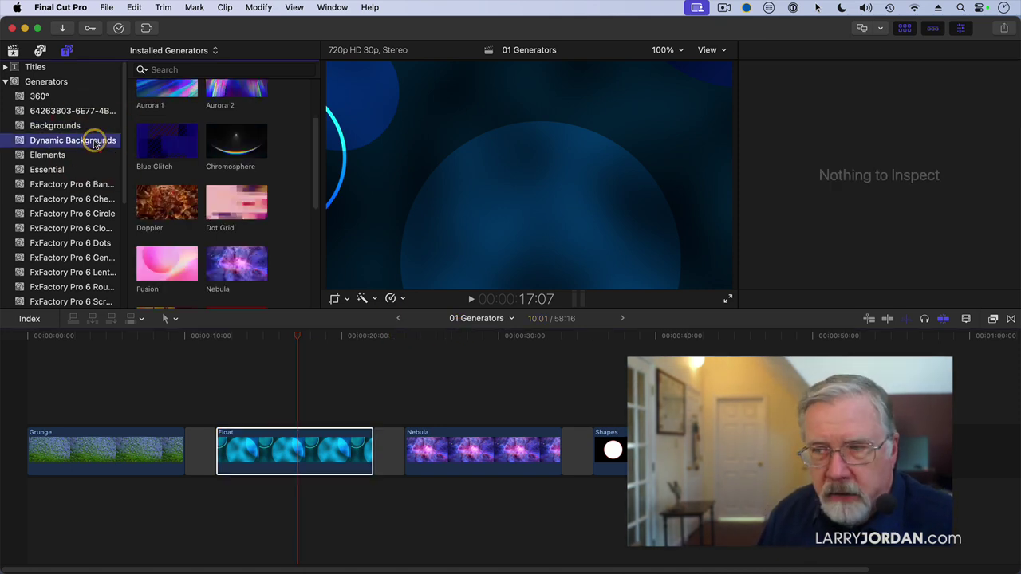
{"action": "left_click", "coordinate": [405, 330]}
{"action": "key", "text": "space"}
{"action": "key", "text": "space"}
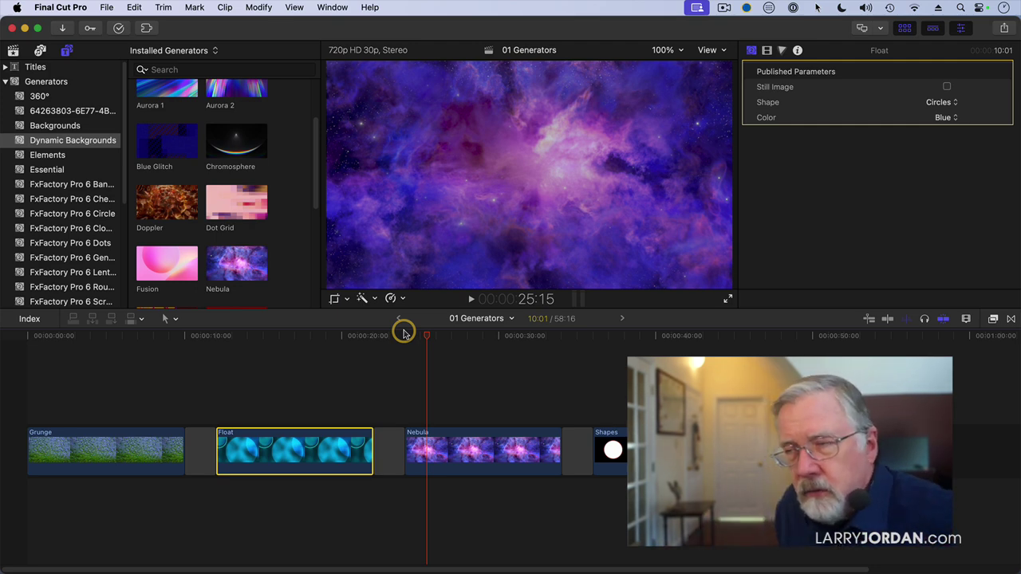
{"action": "key", "text": "space"}
{"action": "left_click", "coordinate": [480, 406]}
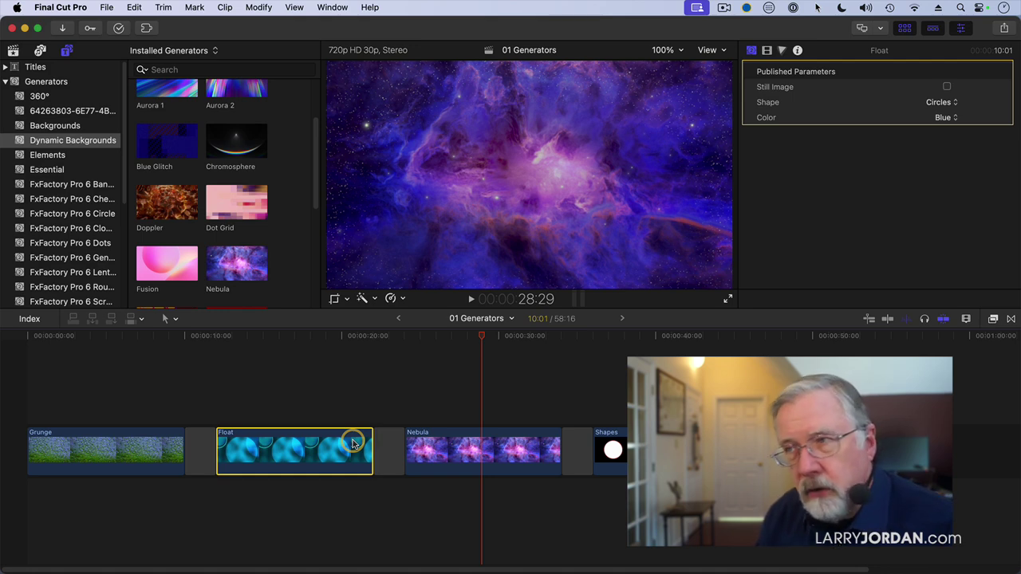
{"action": "left_click", "coordinate": [506, 443]}
Preview the Aurora 2, Aurora 1 and Blue Glitch generators, then move the playhead further along.
{"action": "scroll", "coordinate": [221, 132], "scroll_direction": "up", "scroll_amount": 2}
{"action": "left_click", "coordinate": [241, 106]}
{"action": "left_click", "coordinate": [159, 96]}
{"action": "left_click", "coordinate": [156, 158]}
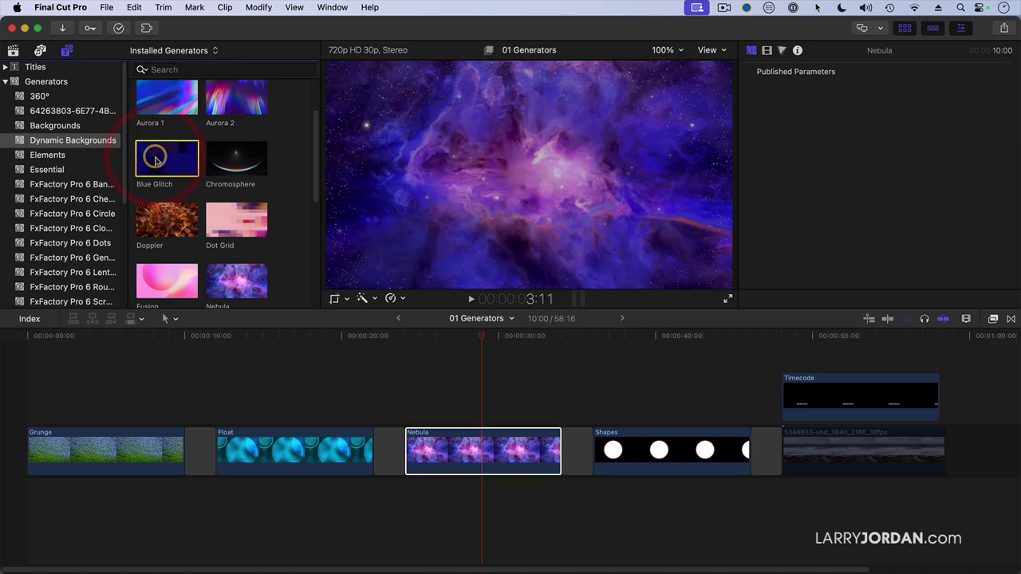
{"action": "left_click", "coordinate": [440, 334]}
Show the Objects generators and select the Shapes clip to see its parameters.
{"action": "left_click", "coordinate": [643, 336]}
{"action": "left_click", "coordinate": [681, 457]}
{"action": "scroll", "coordinate": [65, 155], "scroll_direction": "down", "scroll_amount": 5}
{"action": "scroll", "coordinate": [63, 156], "scroll_direction": "down", "scroll_amount": 2}
{"action": "left_click", "coordinate": [46, 257]}
{"action": "left_click", "coordinate": [673, 442]}
Try square and rectangle shapes, then set the Shape to Pentagon.
{"action": "left_click", "coordinate": [945, 88]}
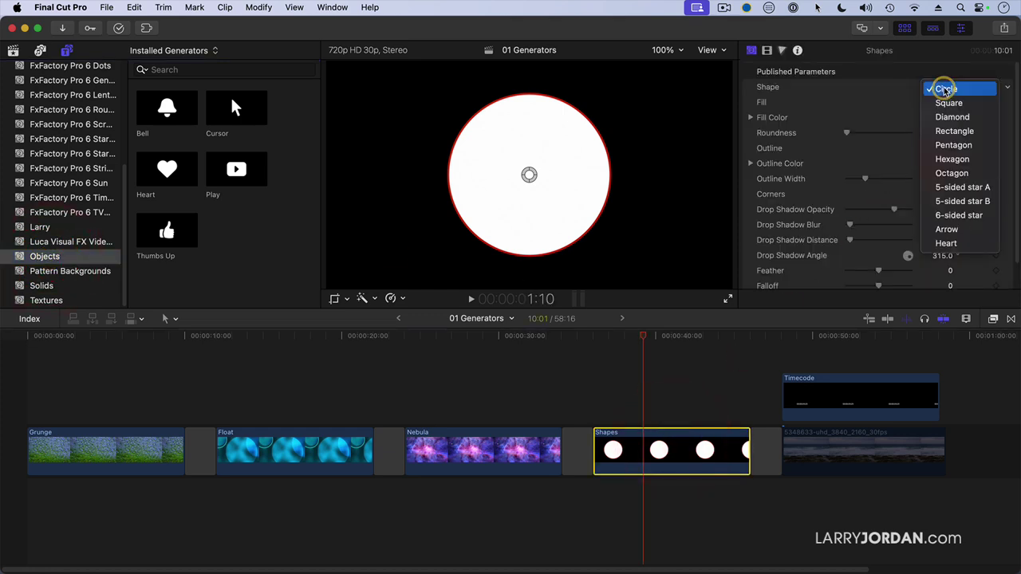
{"action": "left_click", "coordinate": [948, 103]}
{"action": "left_click", "coordinate": [945, 90]}
{"action": "left_click", "coordinate": [946, 116]}
{"action": "left_click", "coordinate": [944, 90]}
{"action": "left_click", "coordinate": [941, 101]}
Make the pentagon's fill yellow, experiment with the outline, then turn the outline off and fill on.
{"action": "left_click", "coordinate": [940, 118]}
{"action": "left_click_drag", "start_coordinate": [89, 412], "coordinate": [91, 389]}
{"action": "left_click", "coordinate": [928, 169]}
{"action": "left_click_drag", "start_coordinate": [867, 178], "coordinate": [876, 179]}
{"action": "left_click", "coordinate": [945, 102]}
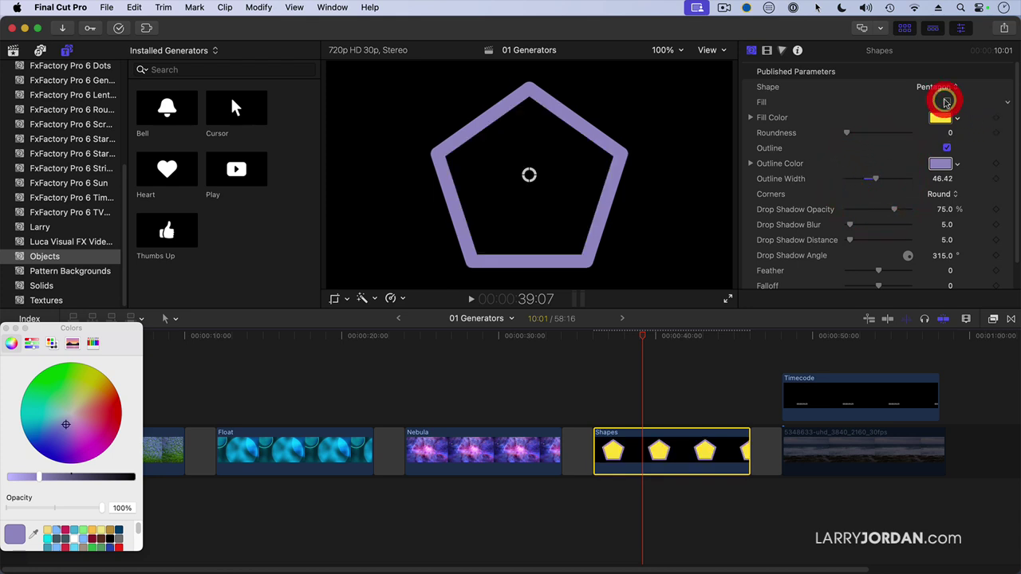
{"action": "left_click", "coordinate": [947, 149]}
{"action": "left_click", "coordinate": [947, 102]}
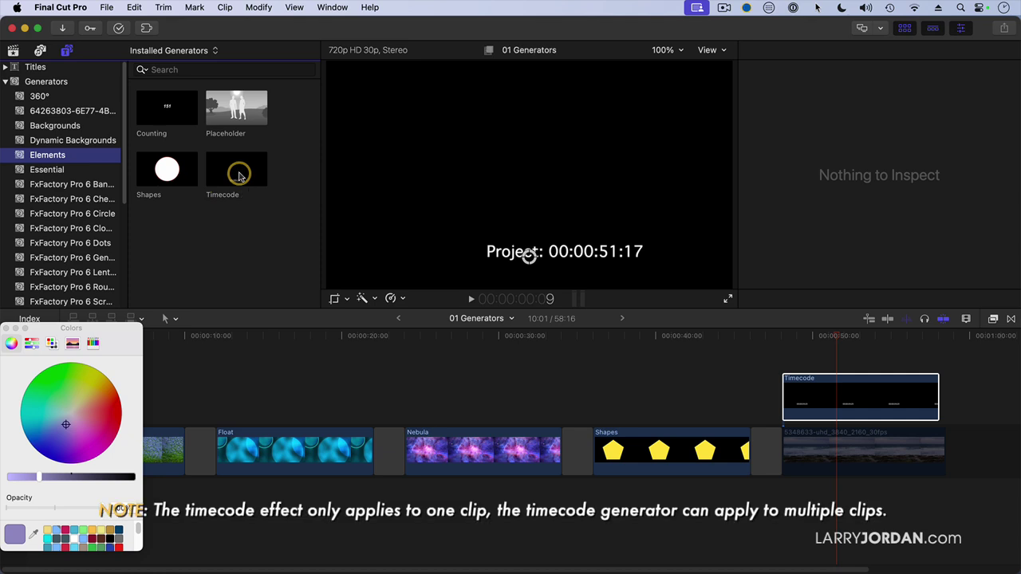
Drag the Timecode clip's left edge back over the Nebula clip so it spans the pentagon.
{"action": "left_click", "coordinate": [848, 391]}
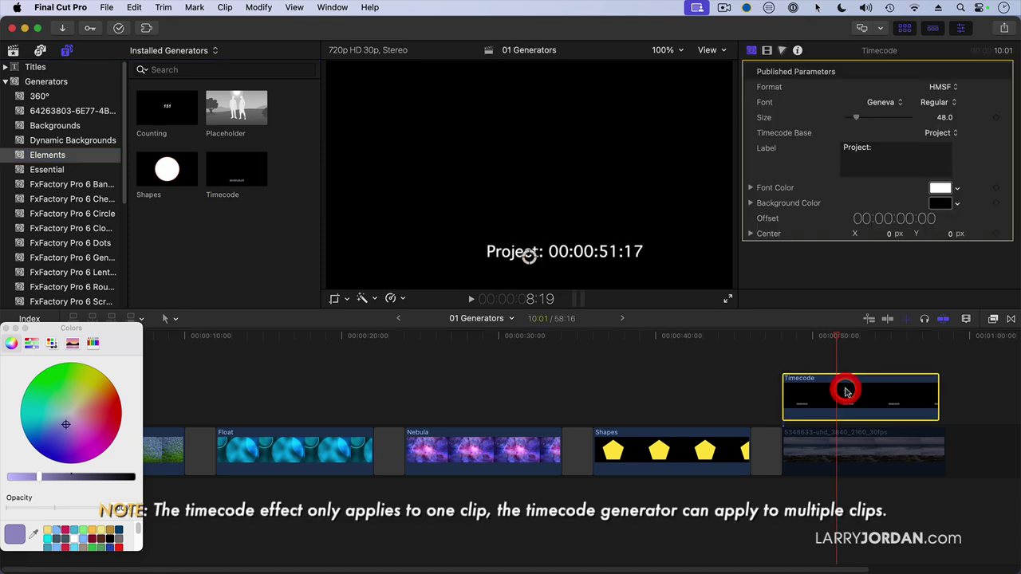
{"action": "left_click", "coordinate": [844, 337]}
{"action": "left_click_drag", "start_coordinate": [782, 394], "coordinate": [397, 394]}
{"action": "left_click", "coordinate": [612, 338]}
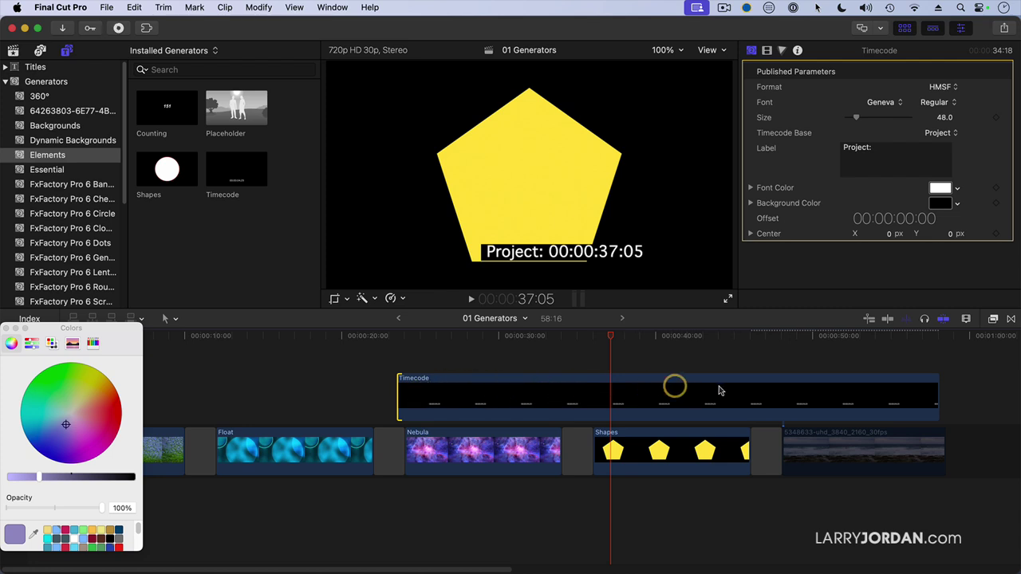
{"action": "left_click", "coordinate": [675, 390]}
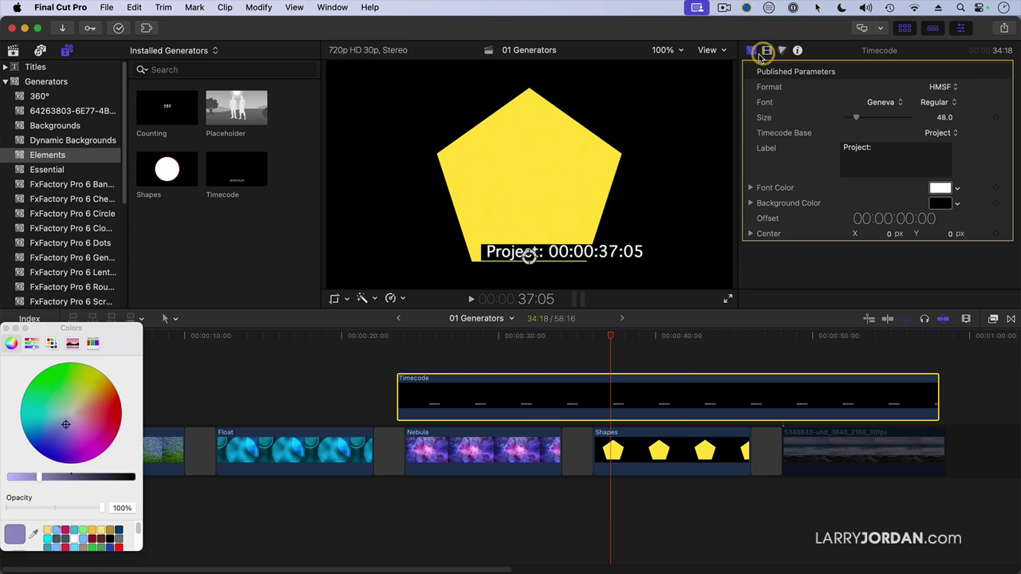
Set the timecode label to 'Source:' and Timecode Base to Source, then scrub to check it.
{"action": "left_click", "coordinate": [866, 148]}
{"action": "type", "text": "Source:"}
{"action": "left_click", "coordinate": [941, 133]}
{"action": "left_click", "coordinate": [944, 149]}
{"action": "left_click_drag", "start_coordinate": [509, 336], "coordinate": [790, 343]}
Move the timecode to the upper left and make its text yellow at size 24.
{"action": "left_click_drag", "start_coordinate": [531, 257], "coordinate": [394, 106]}
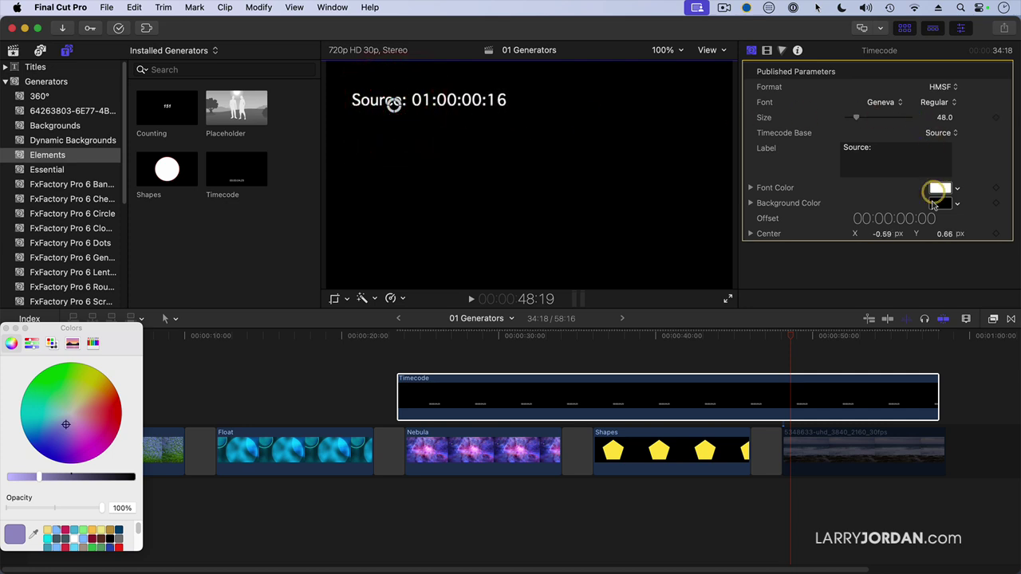
{"action": "left_click", "coordinate": [939, 192]}
{"action": "left_click", "coordinate": [88, 390]}
{"action": "left_click", "coordinate": [945, 118]}
{"action": "type", "text": "24"}
{"action": "key", "text": "Return"}
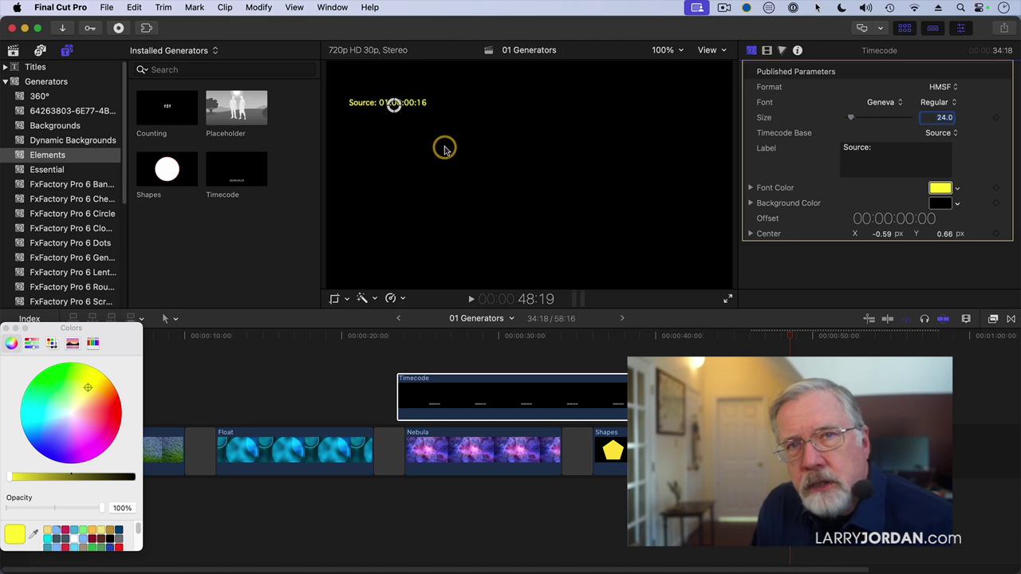